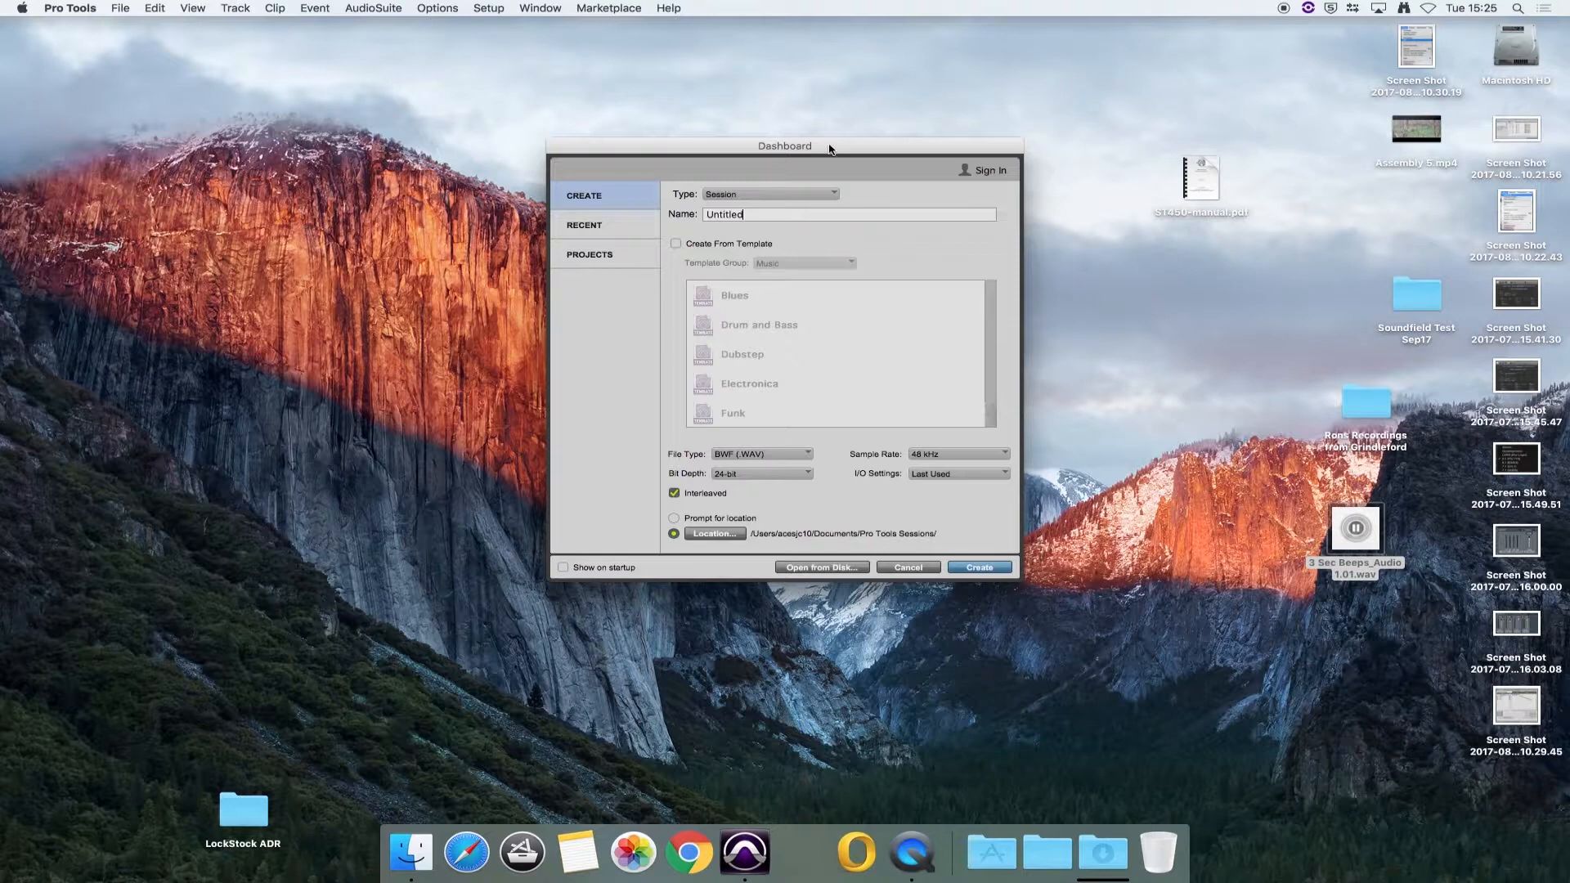
# Step: Choose a local session as the type and name it Test Session2
pyautogui.click(785, 195)
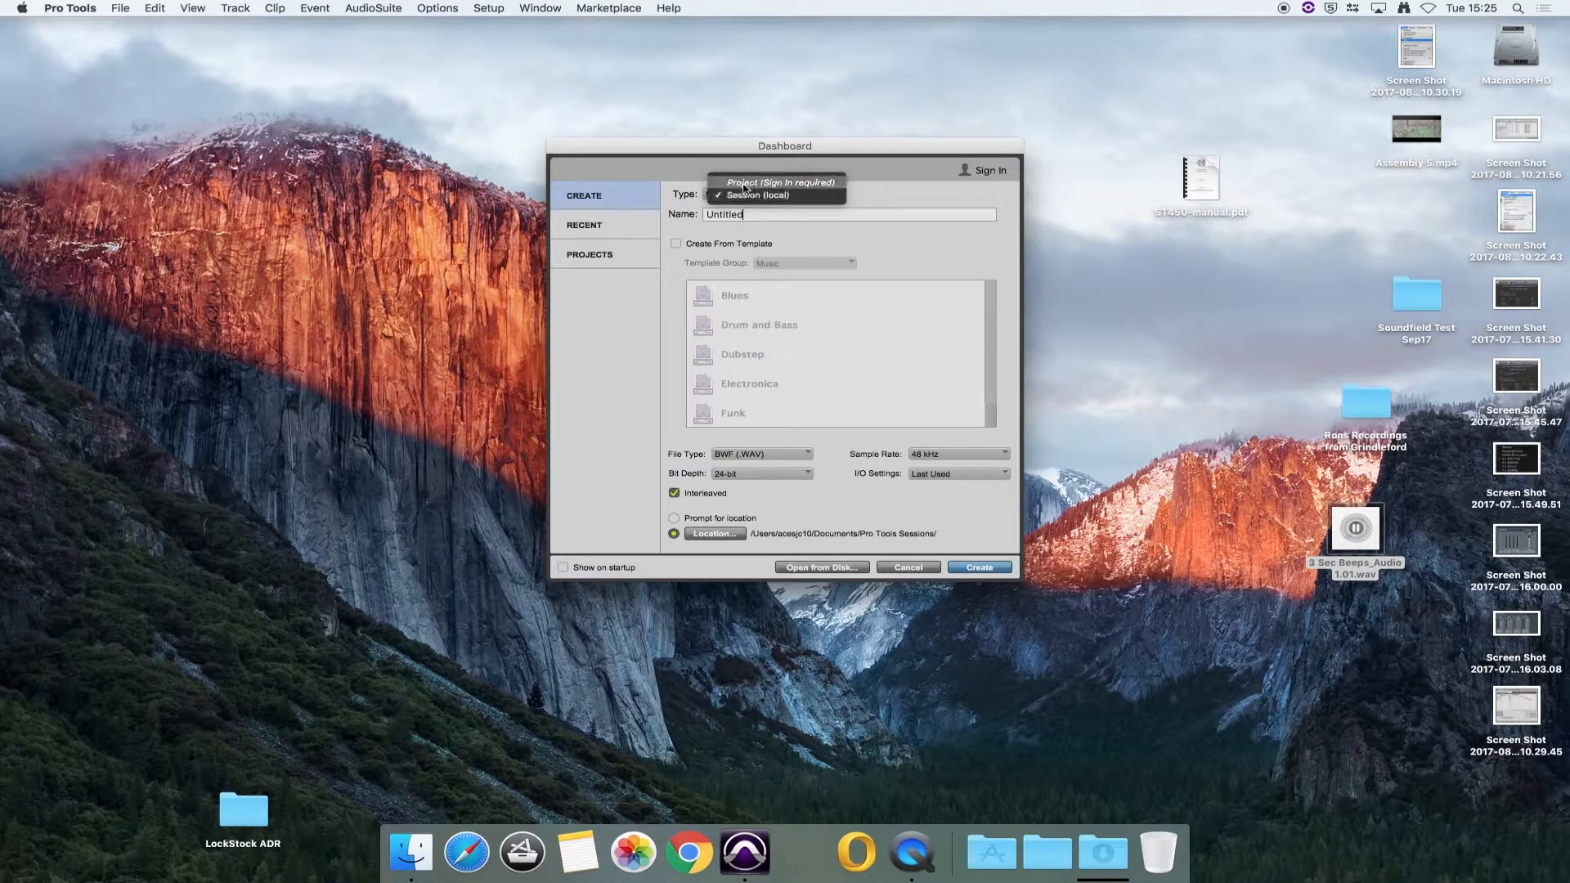
pyautogui.click(748, 197)
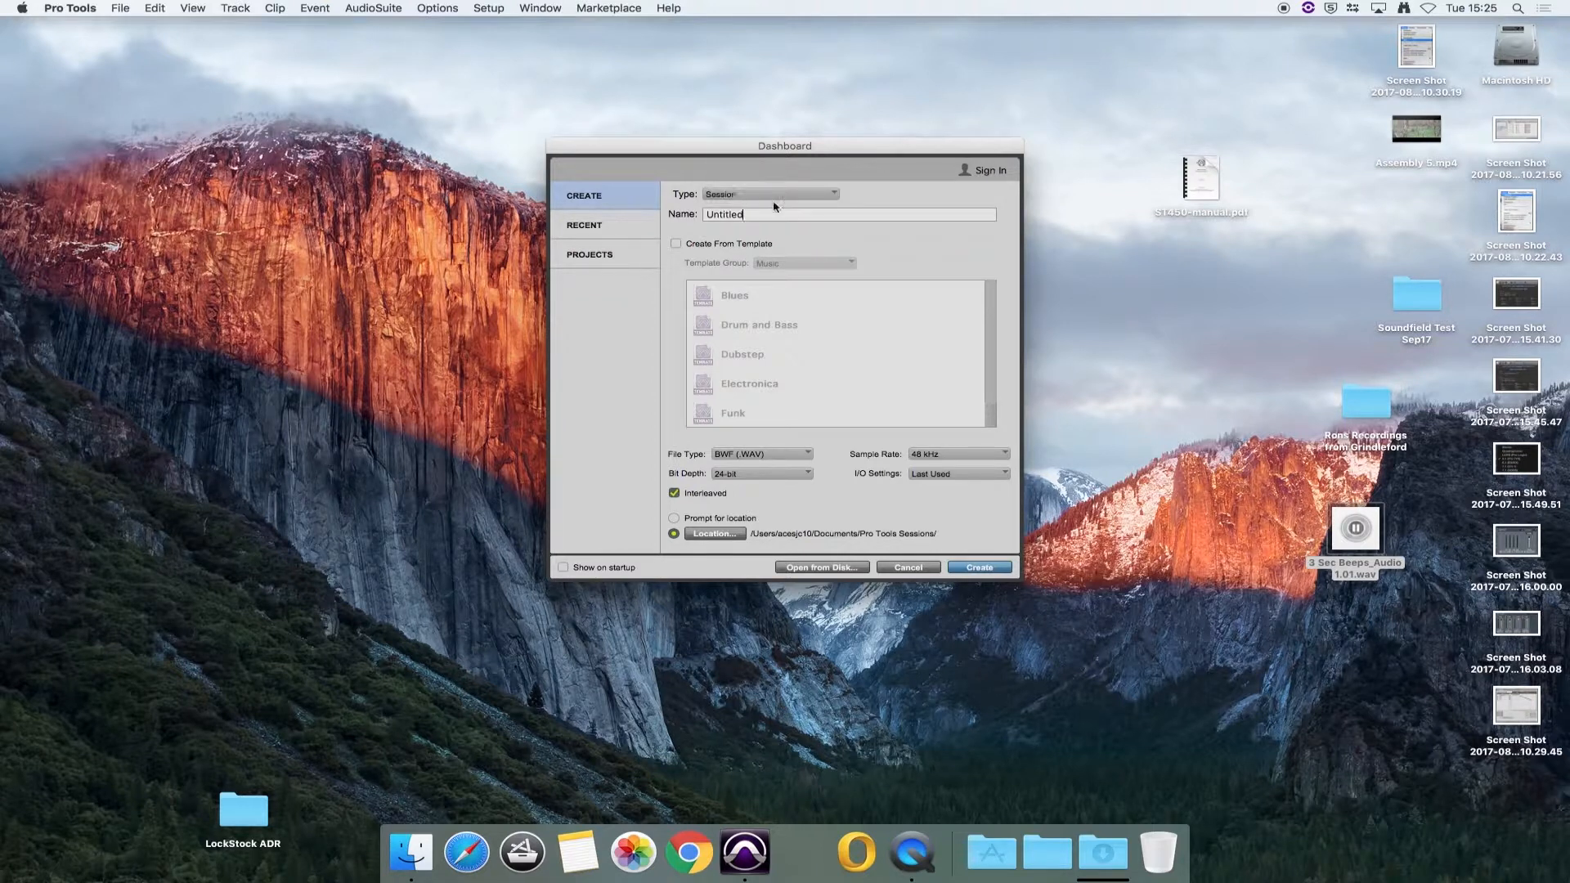
pyautogui.moveTo(759, 213); pyautogui.dragTo(679, 223)
pyautogui.write('Test Session2')
# Step: Configure the session's audio format as BWF (.WAV) at 48 kHz and 24-bit
pyautogui.click(785, 455)
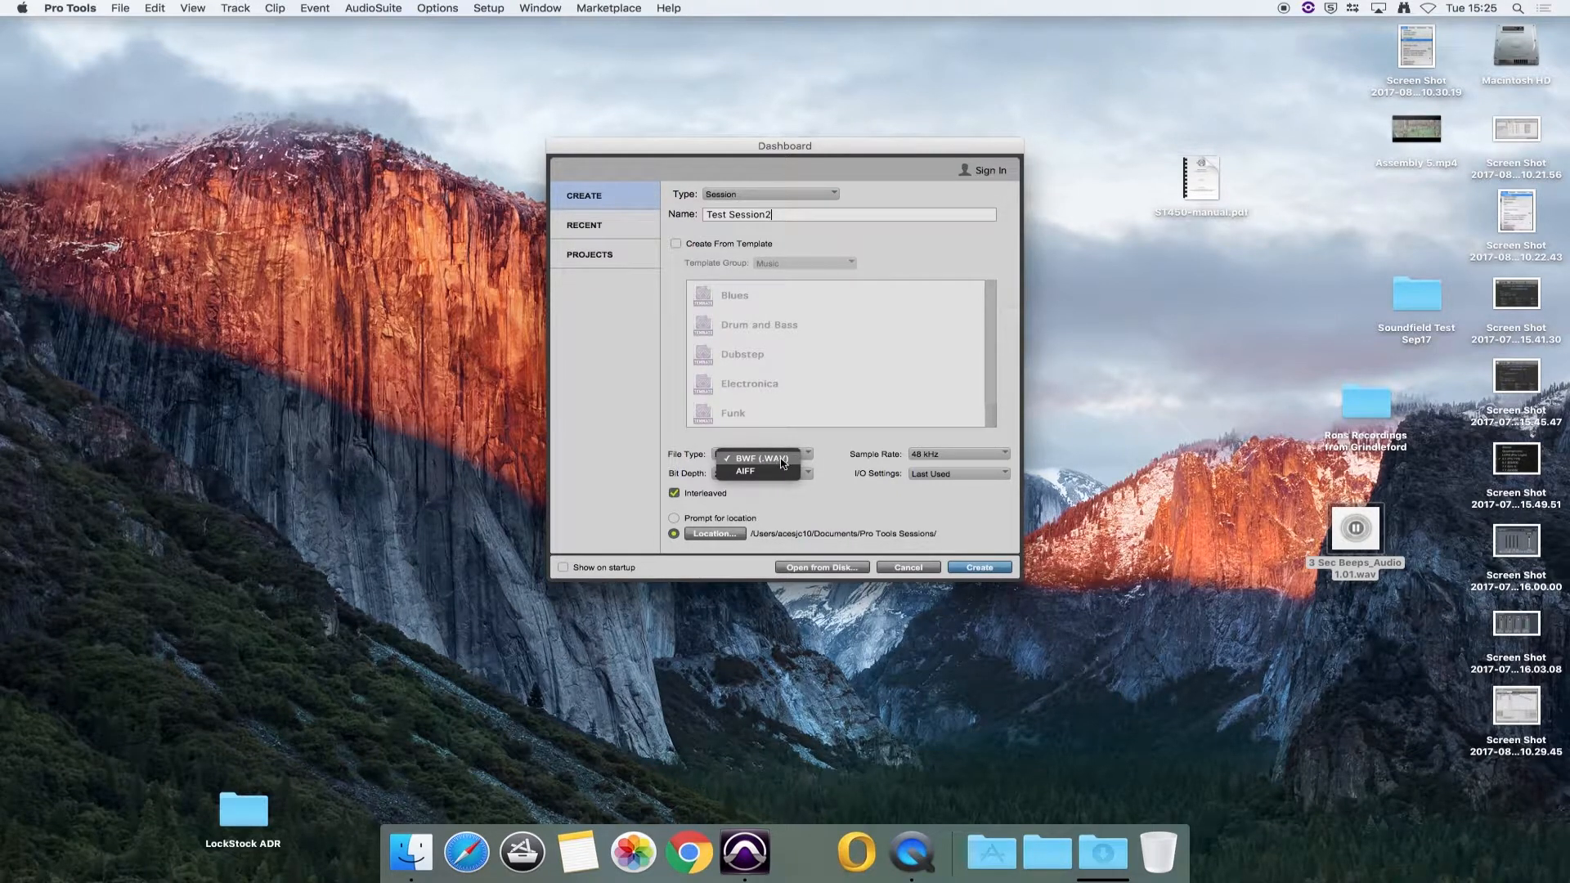
pyautogui.click(784, 463)
pyautogui.click(974, 461)
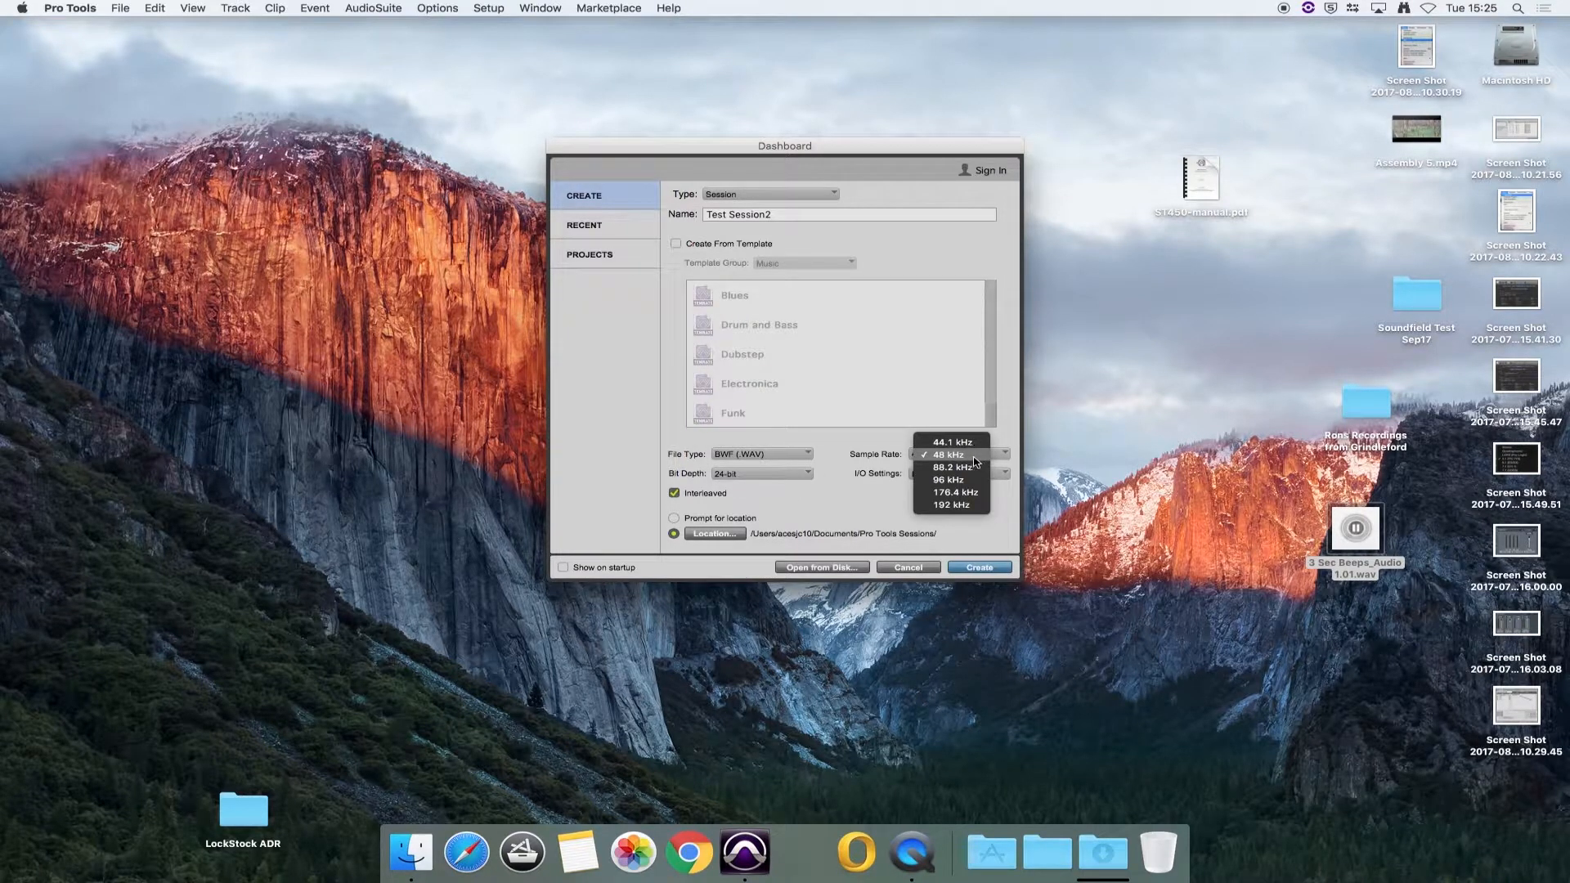
pyautogui.click(973, 457)
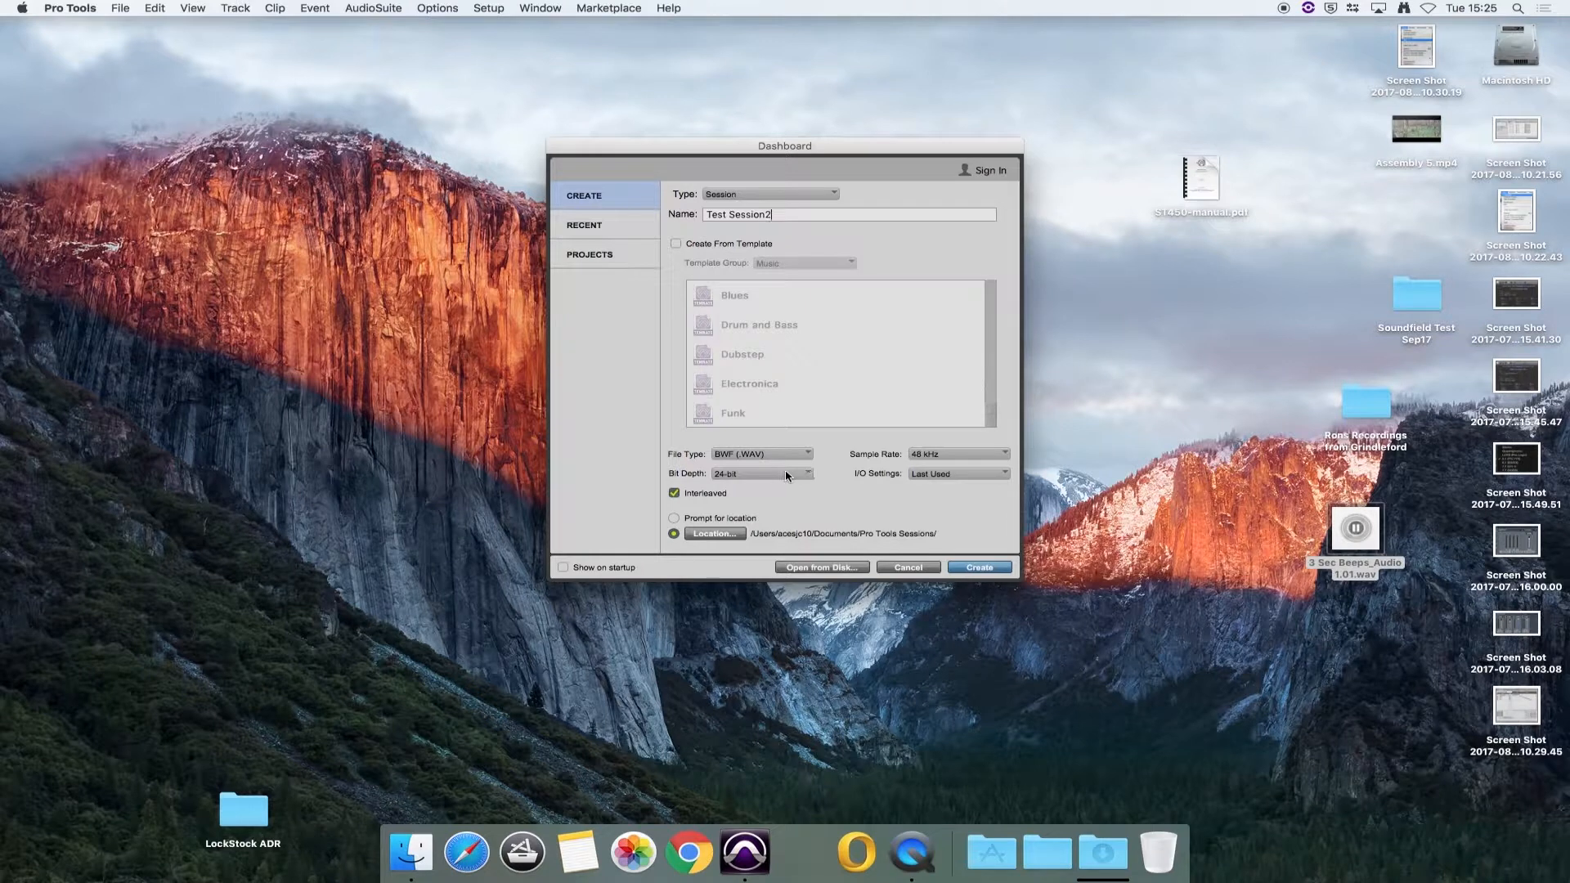
pyautogui.click(787, 476)
pyautogui.click(769, 475)
# Step: Set the I/O settings to Control 24 Mix and create the session
pyautogui.click(965, 474)
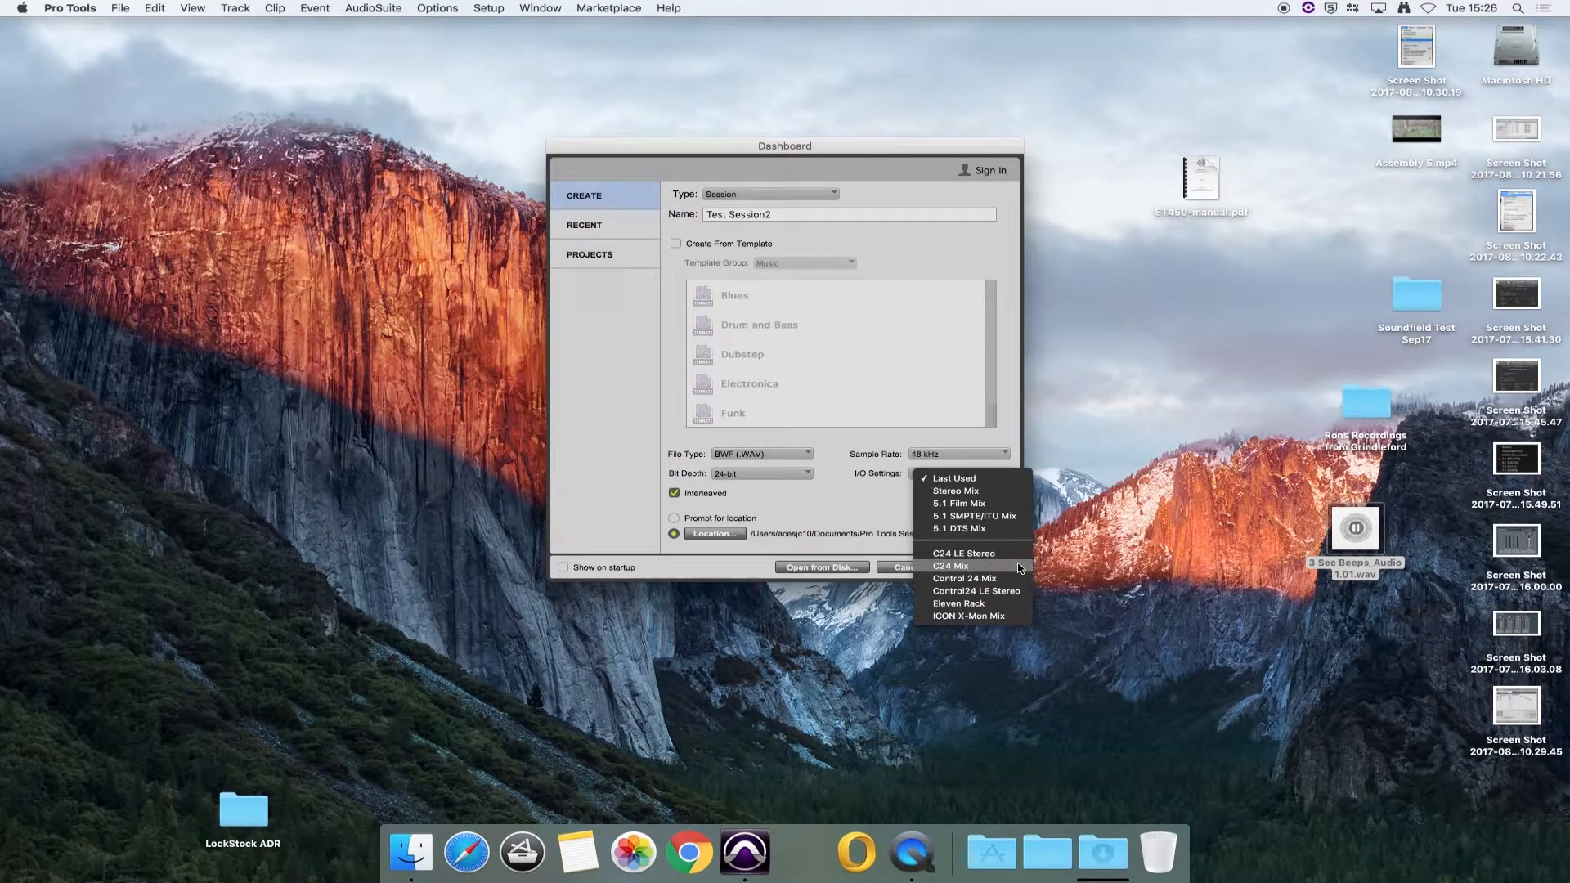
pyautogui.click(979, 580)
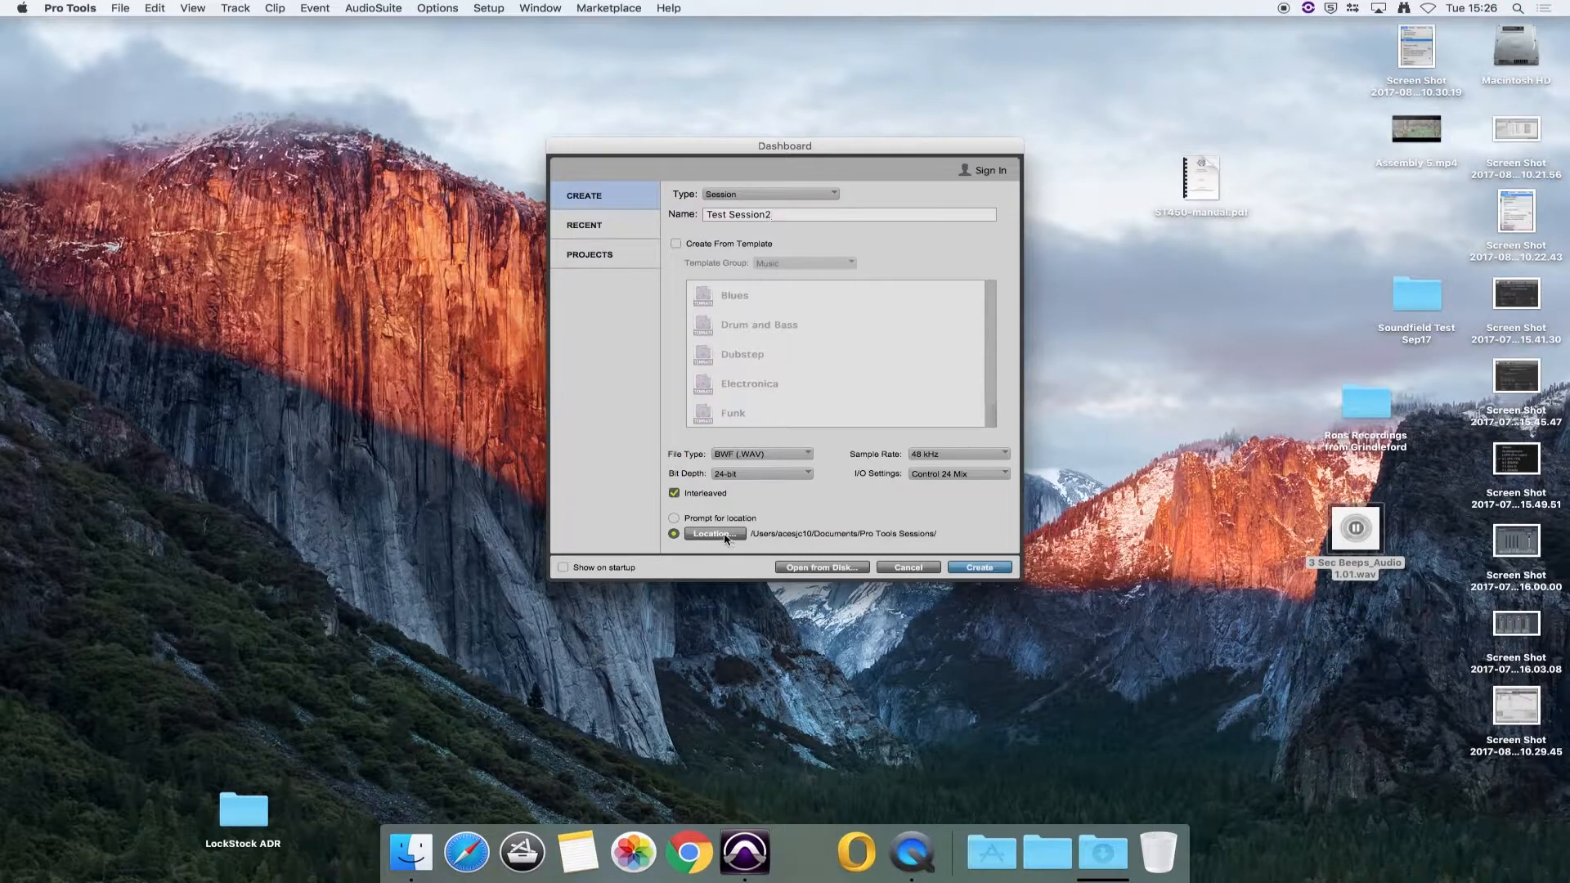
pyautogui.click(984, 570)
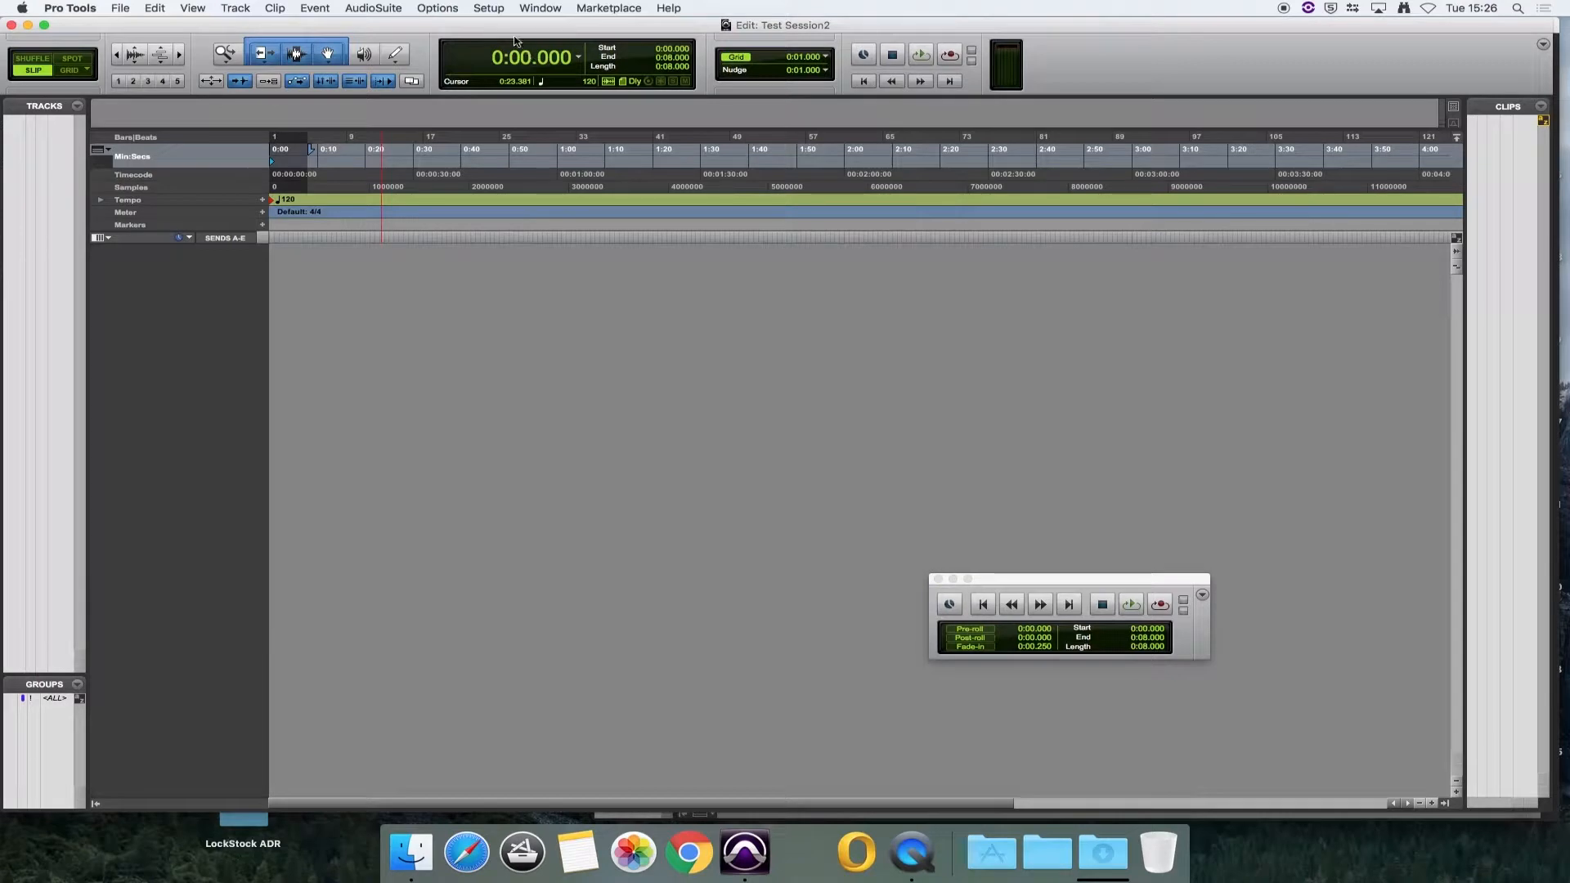
# Step: Check the output path assignments of the session in the I/O Setup and close it
pyautogui.click(488, 10)
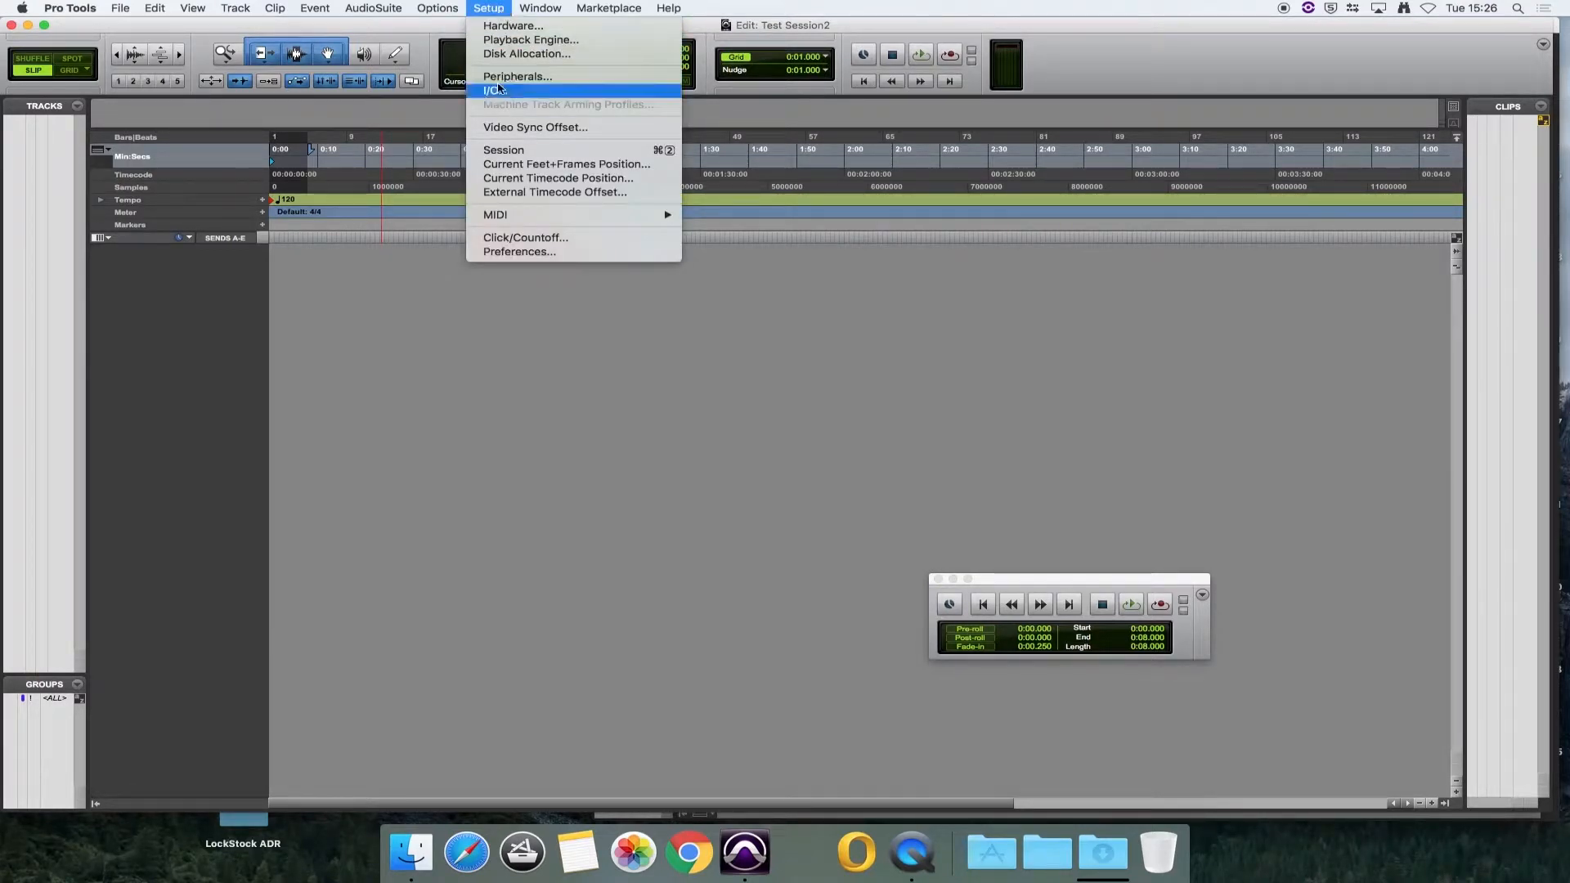
pyautogui.click(508, 92)
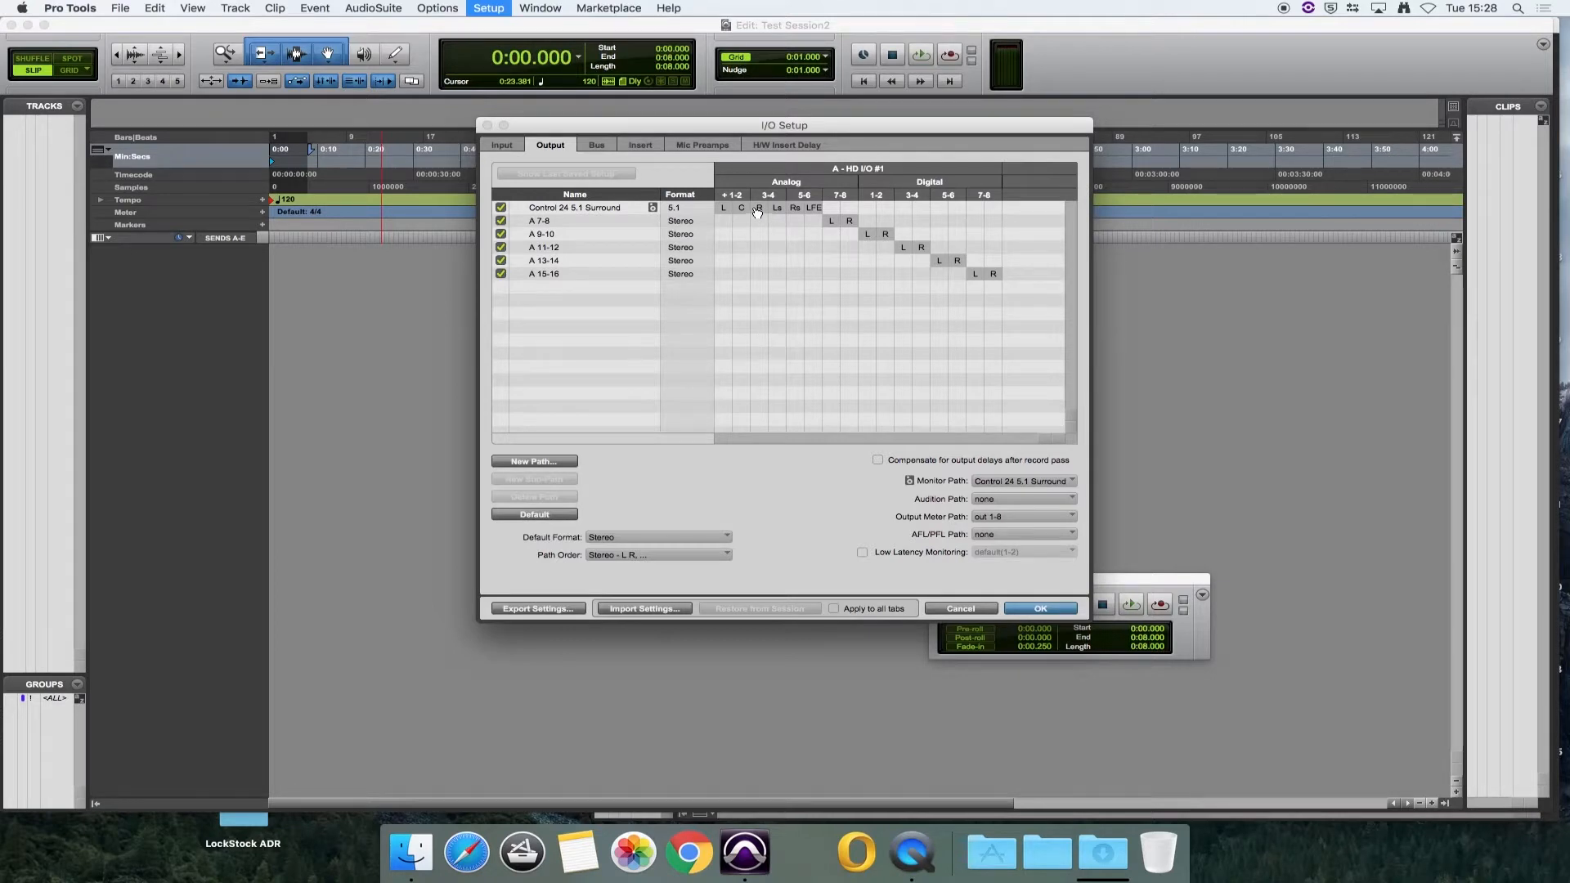
pyautogui.click(1051, 611)
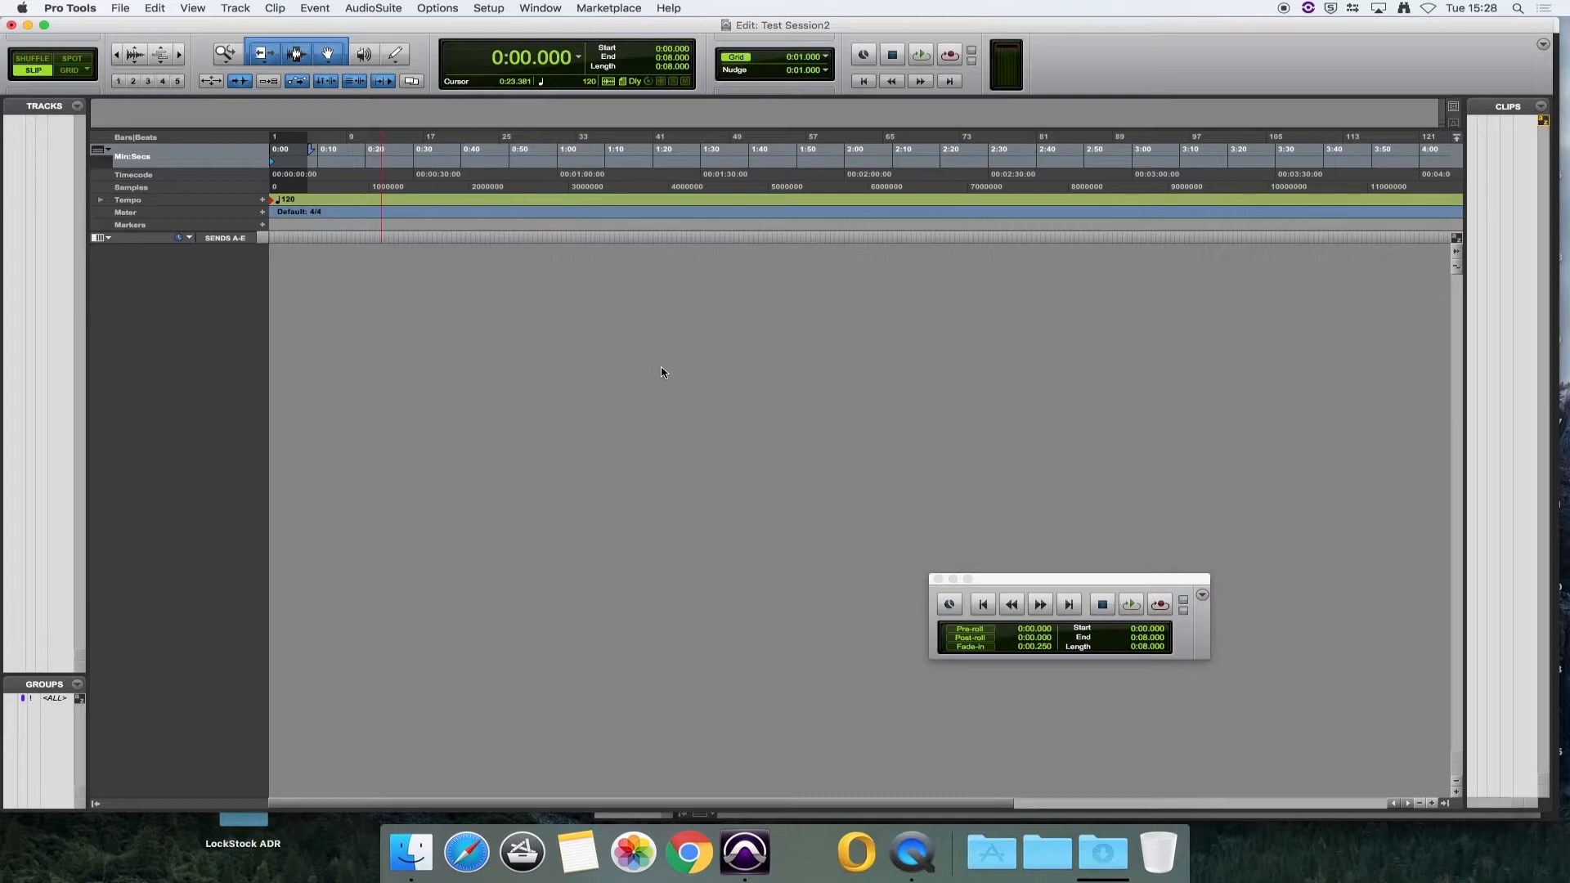
# Step: Create two mono audio tracks and one stereo master fader
pyautogui.press('super+shift+n')
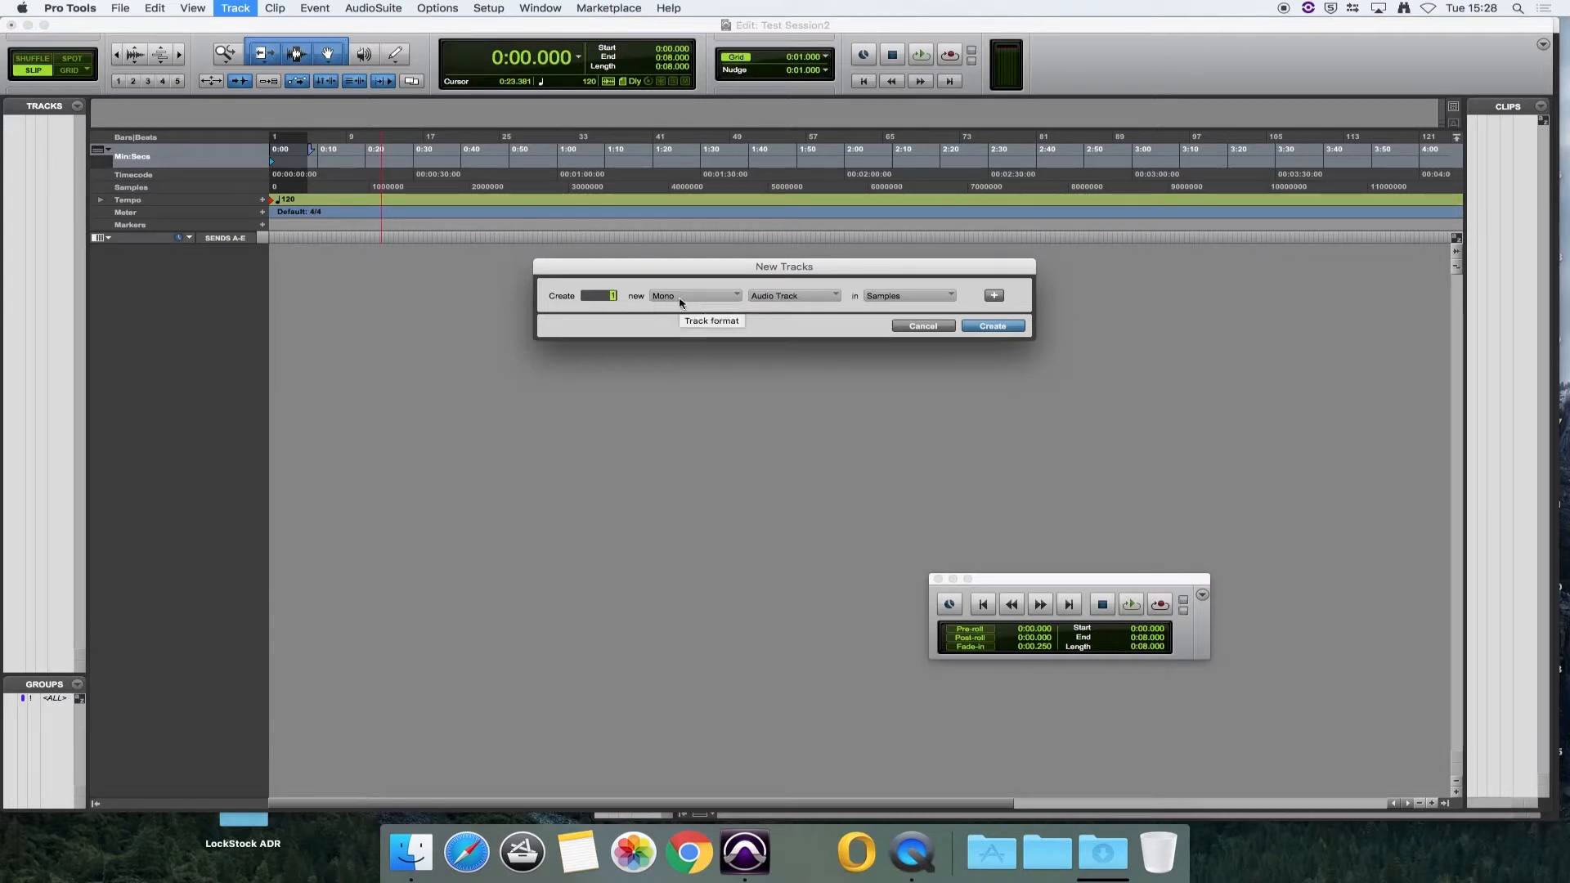
pyautogui.write('2')
pyautogui.click(994, 295)
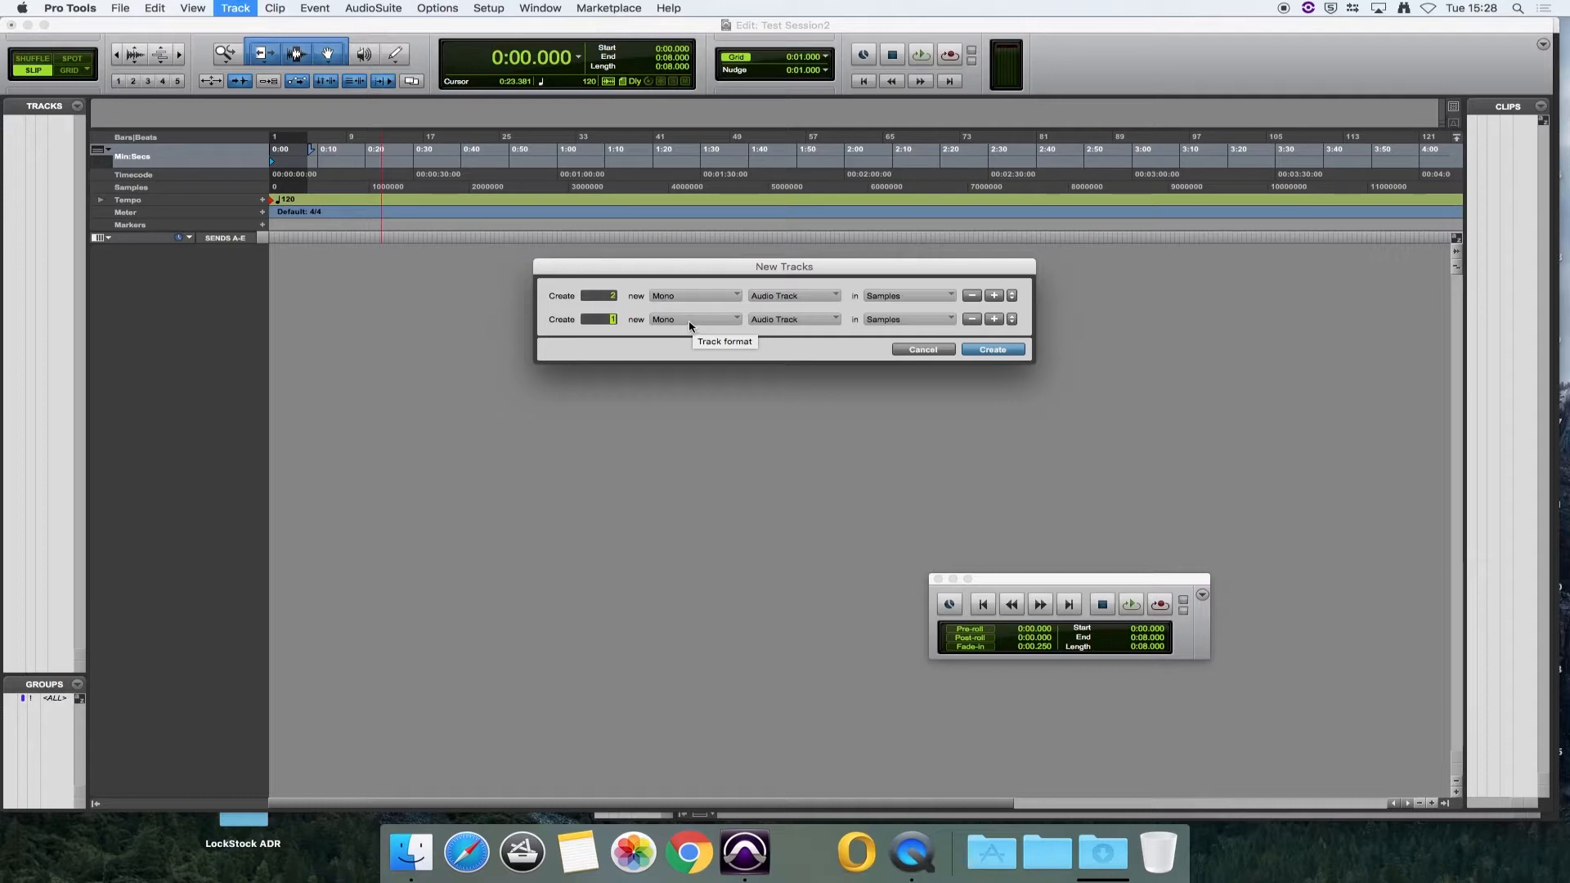
pyautogui.click(689, 326)
pyautogui.click(685, 336)
pyautogui.click(783, 322)
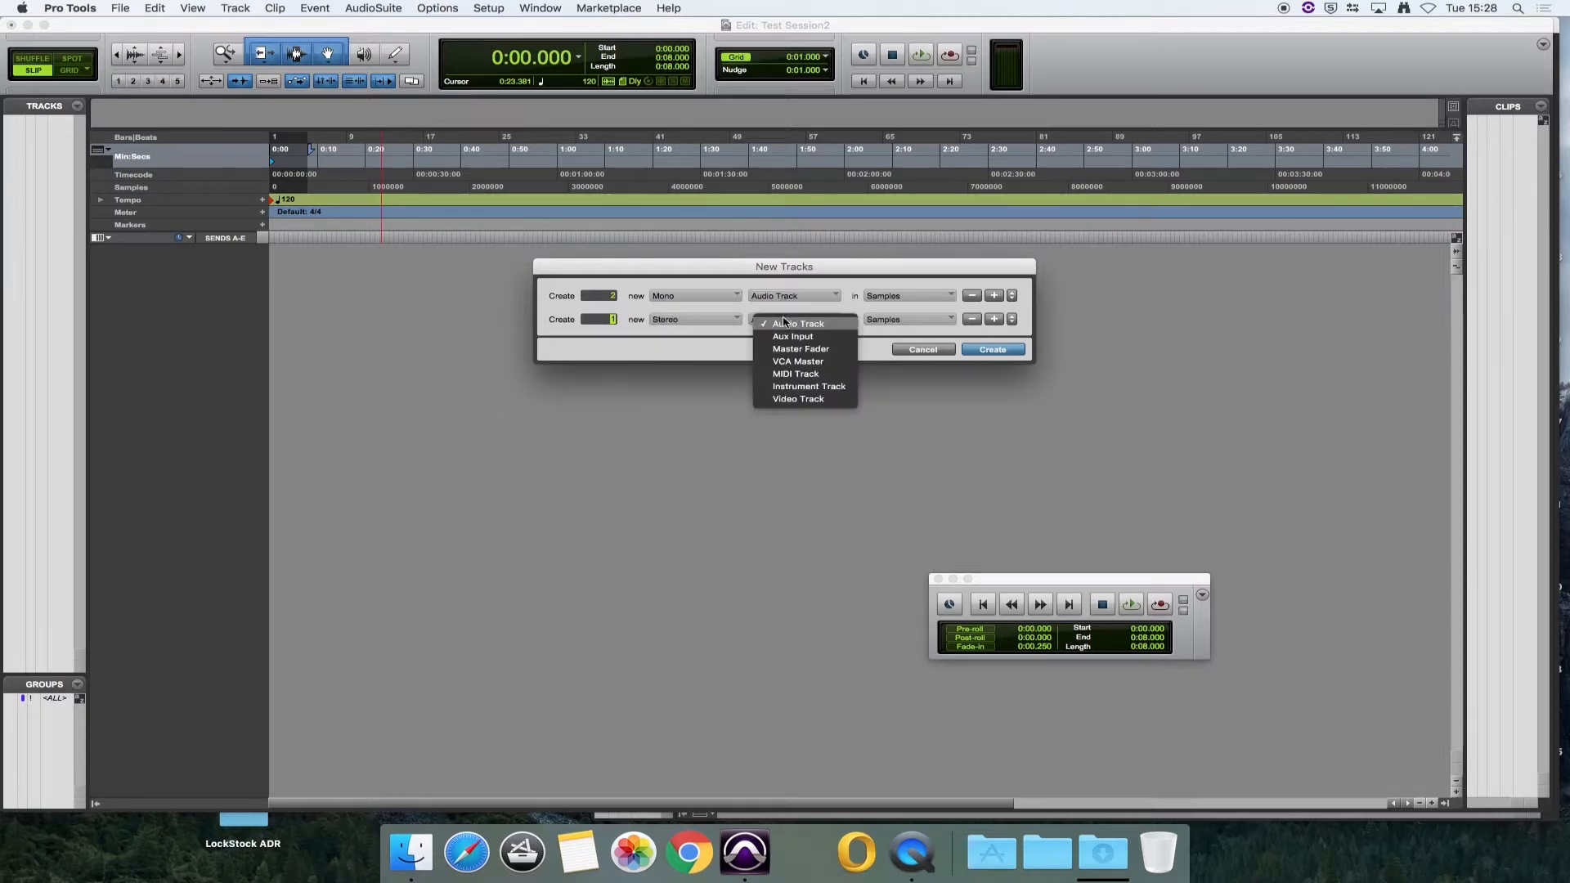
pyautogui.click(800, 349)
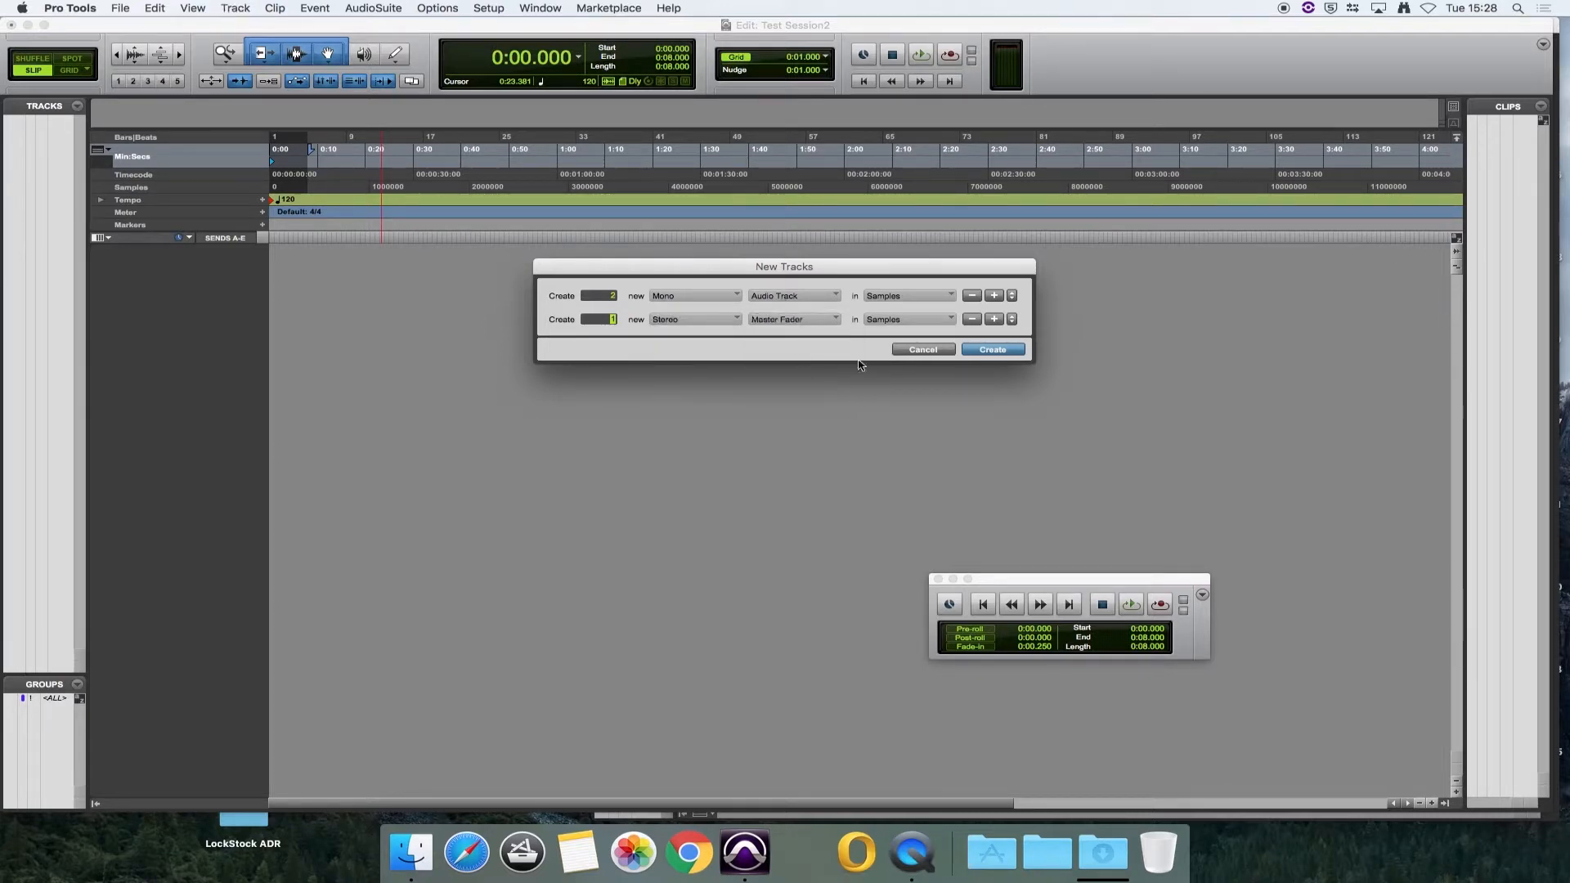
pyautogui.click(994, 350)
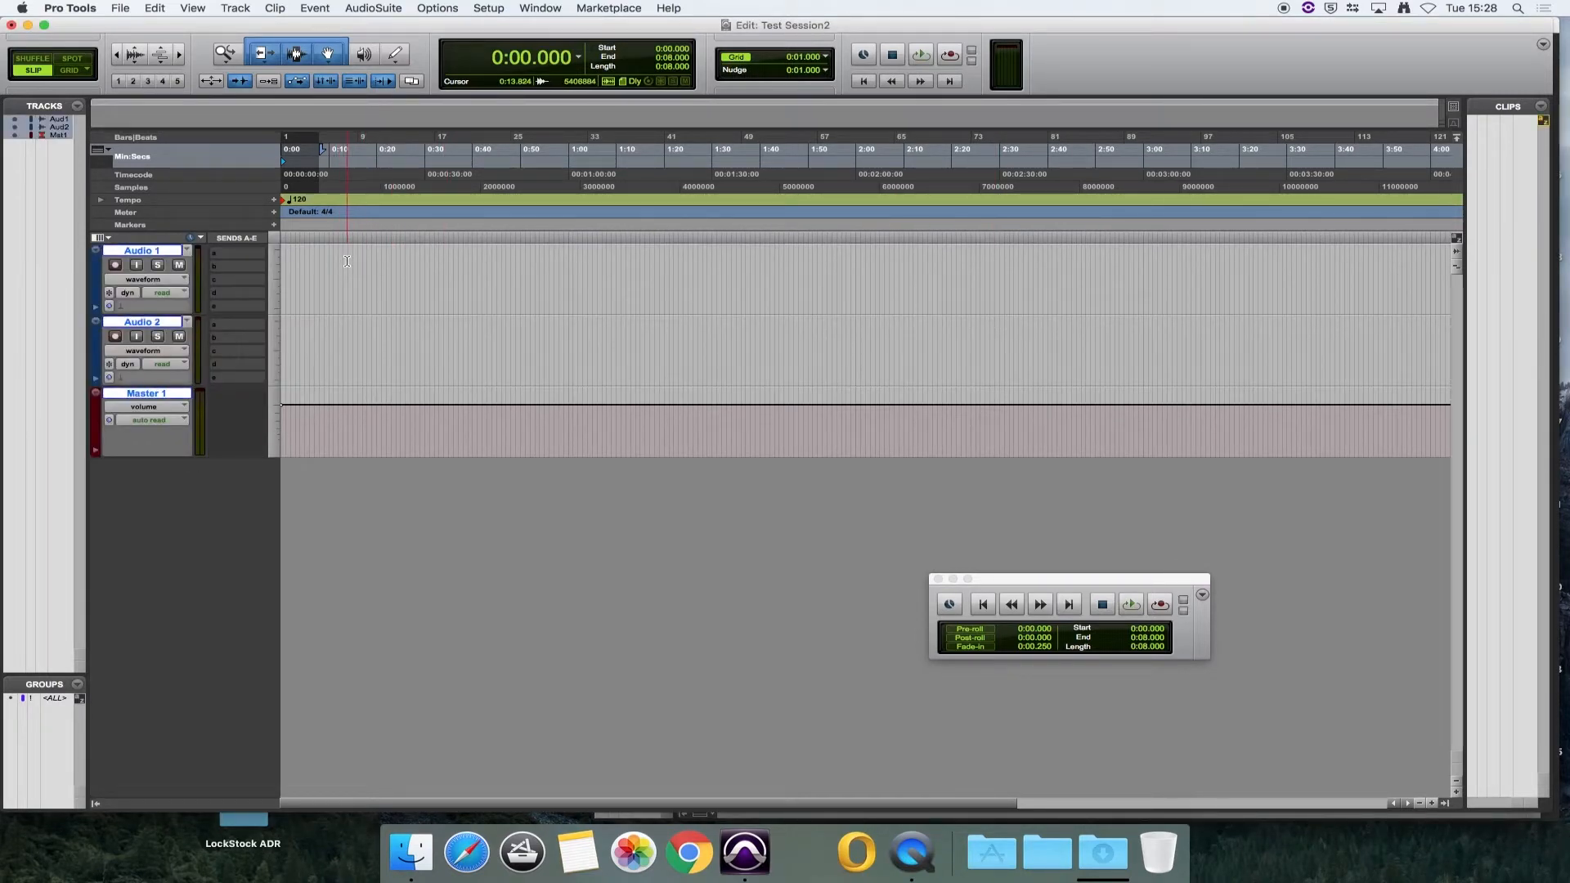
# Step: Show the Mix window and switch back and forth between it and the Edit window
pyautogui.click(540, 9)
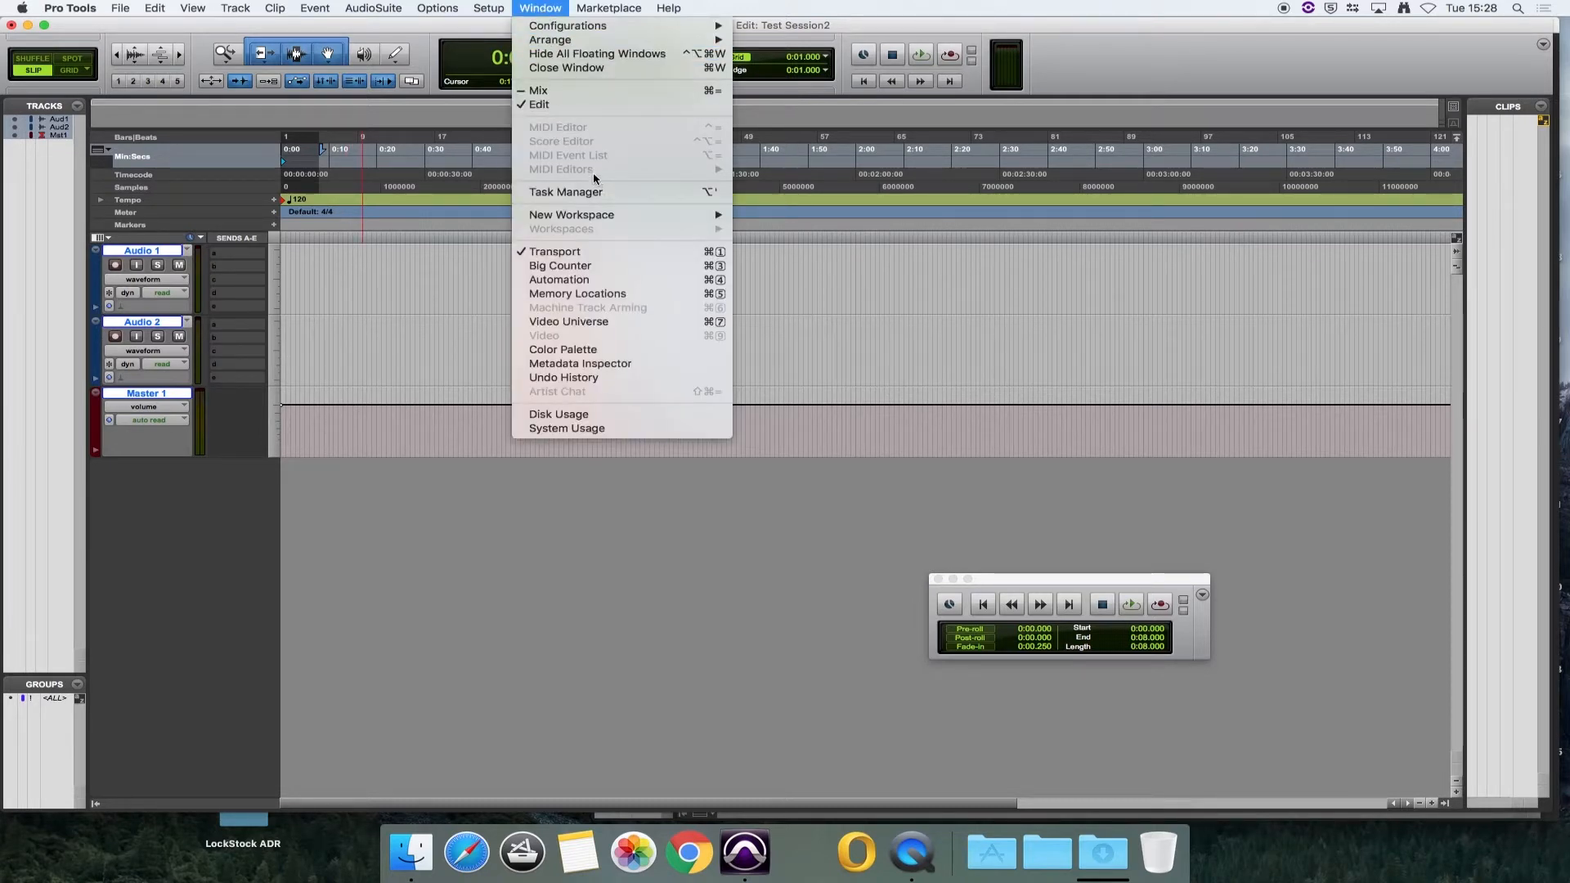
pyautogui.click(559, 93)
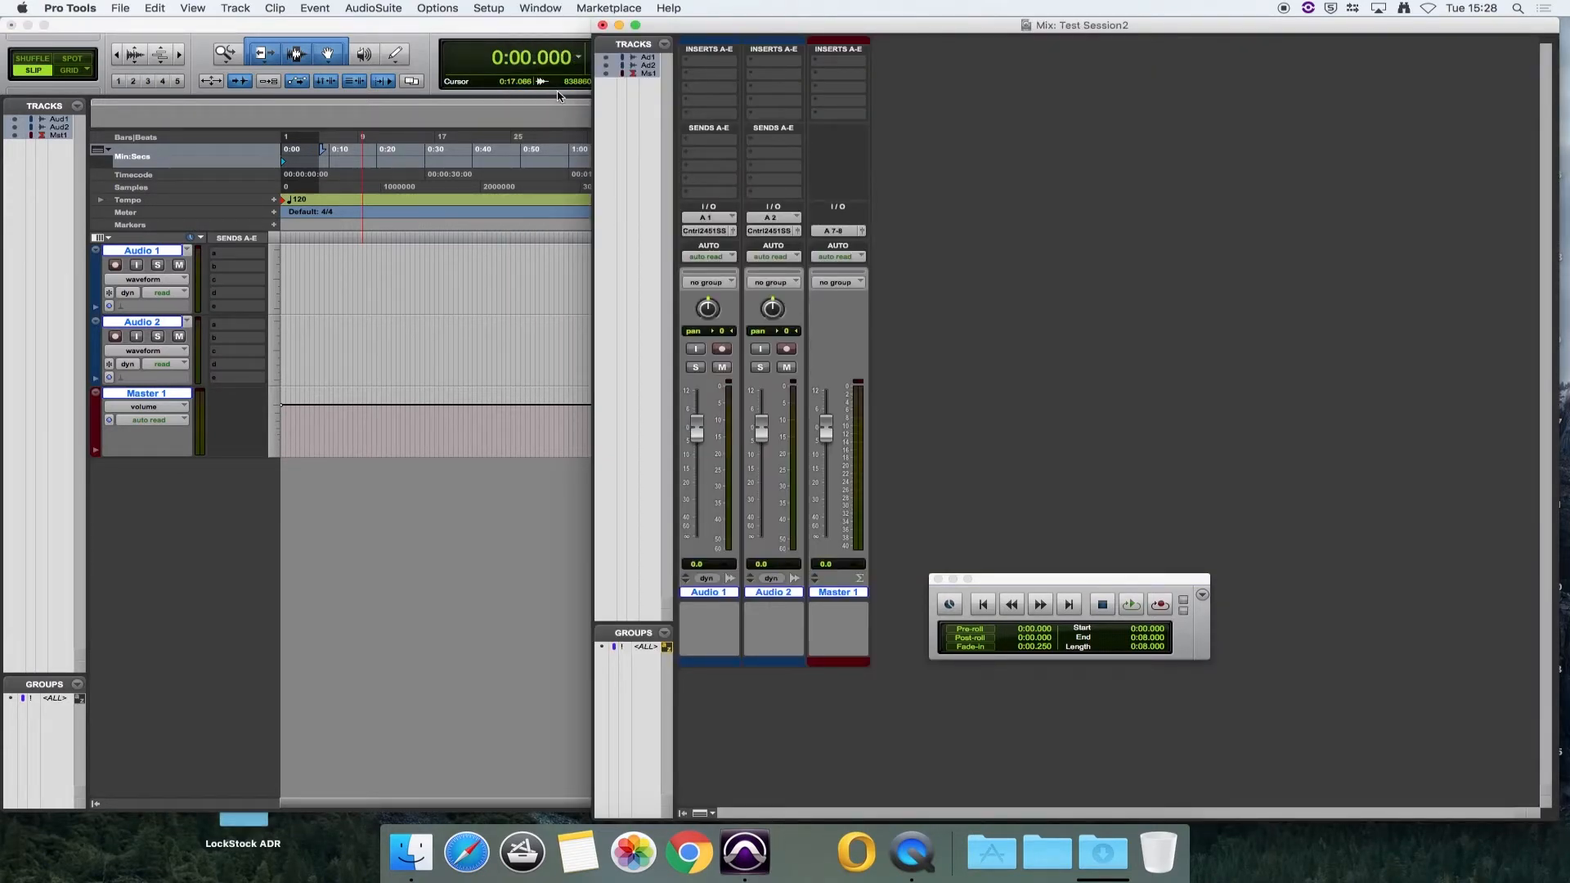
pyautogui.press('super+equal')
pyautogui.press('super+equal')
pyautogui.press('super+equal')
pyautogui.press('super+equal')
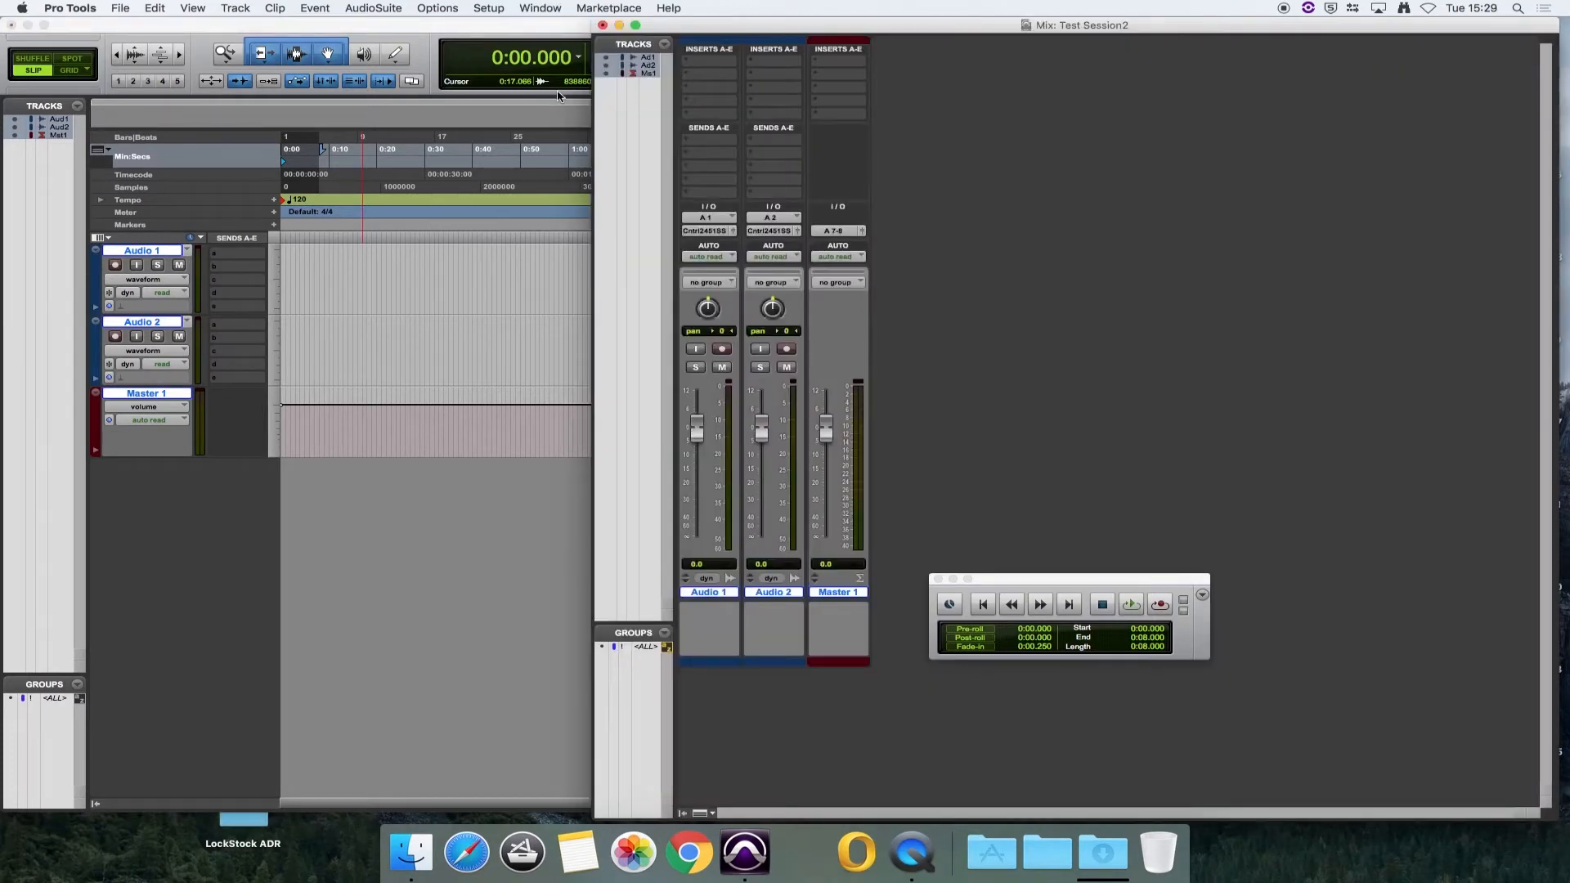
# Step: Set the output of the Audio 1 track to Control 24 5.1 Surround.Stereo (Stereo)
pyautogui.click(713, 232)
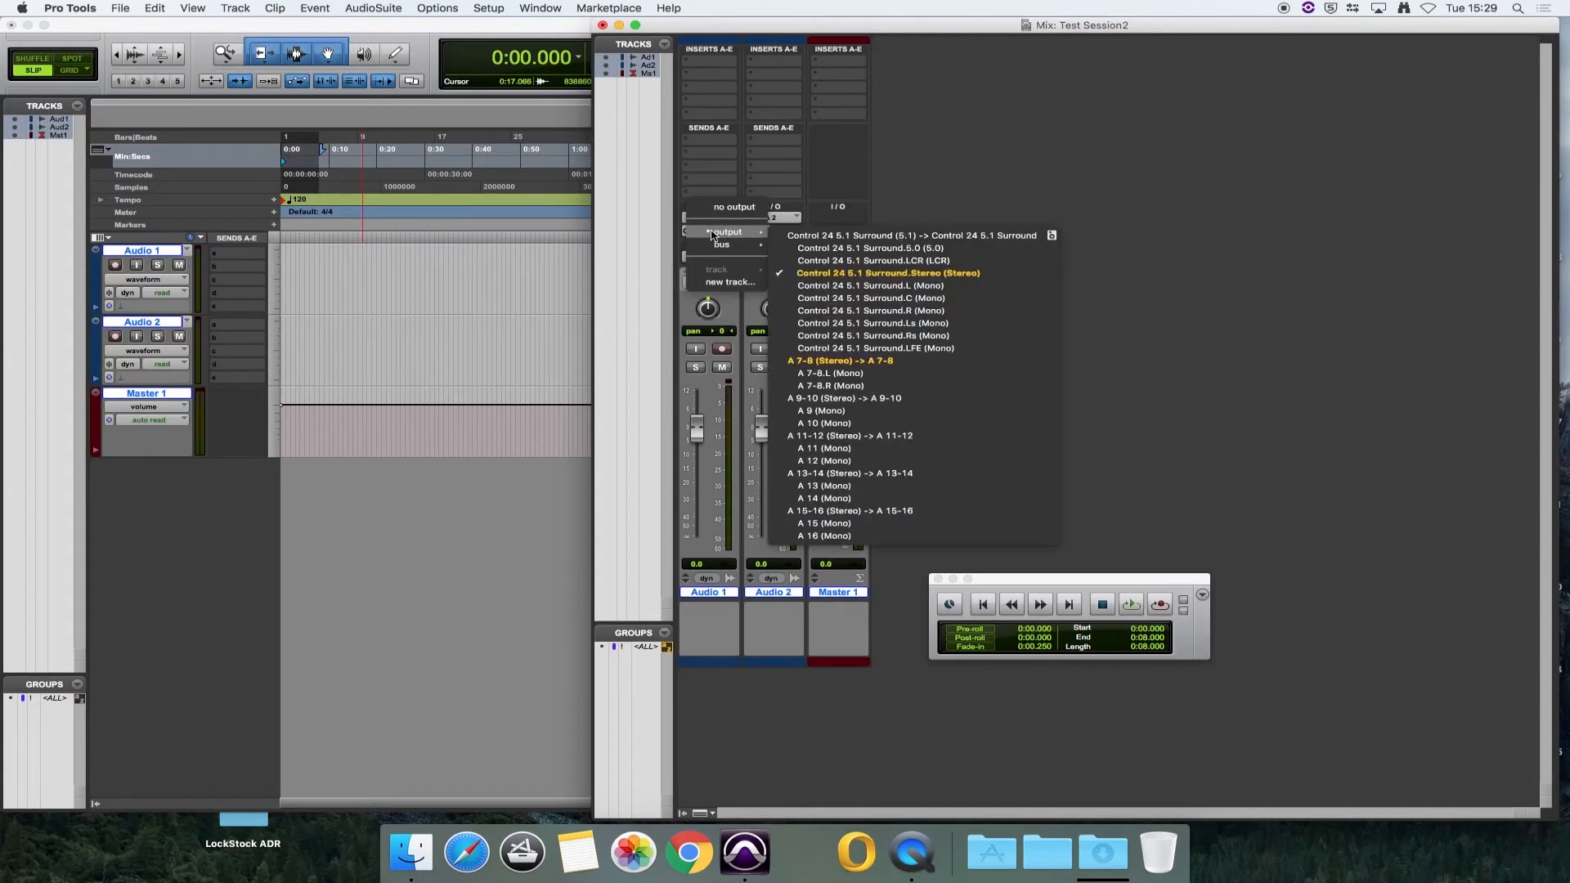
pyautogui.moveTo(723, 235)
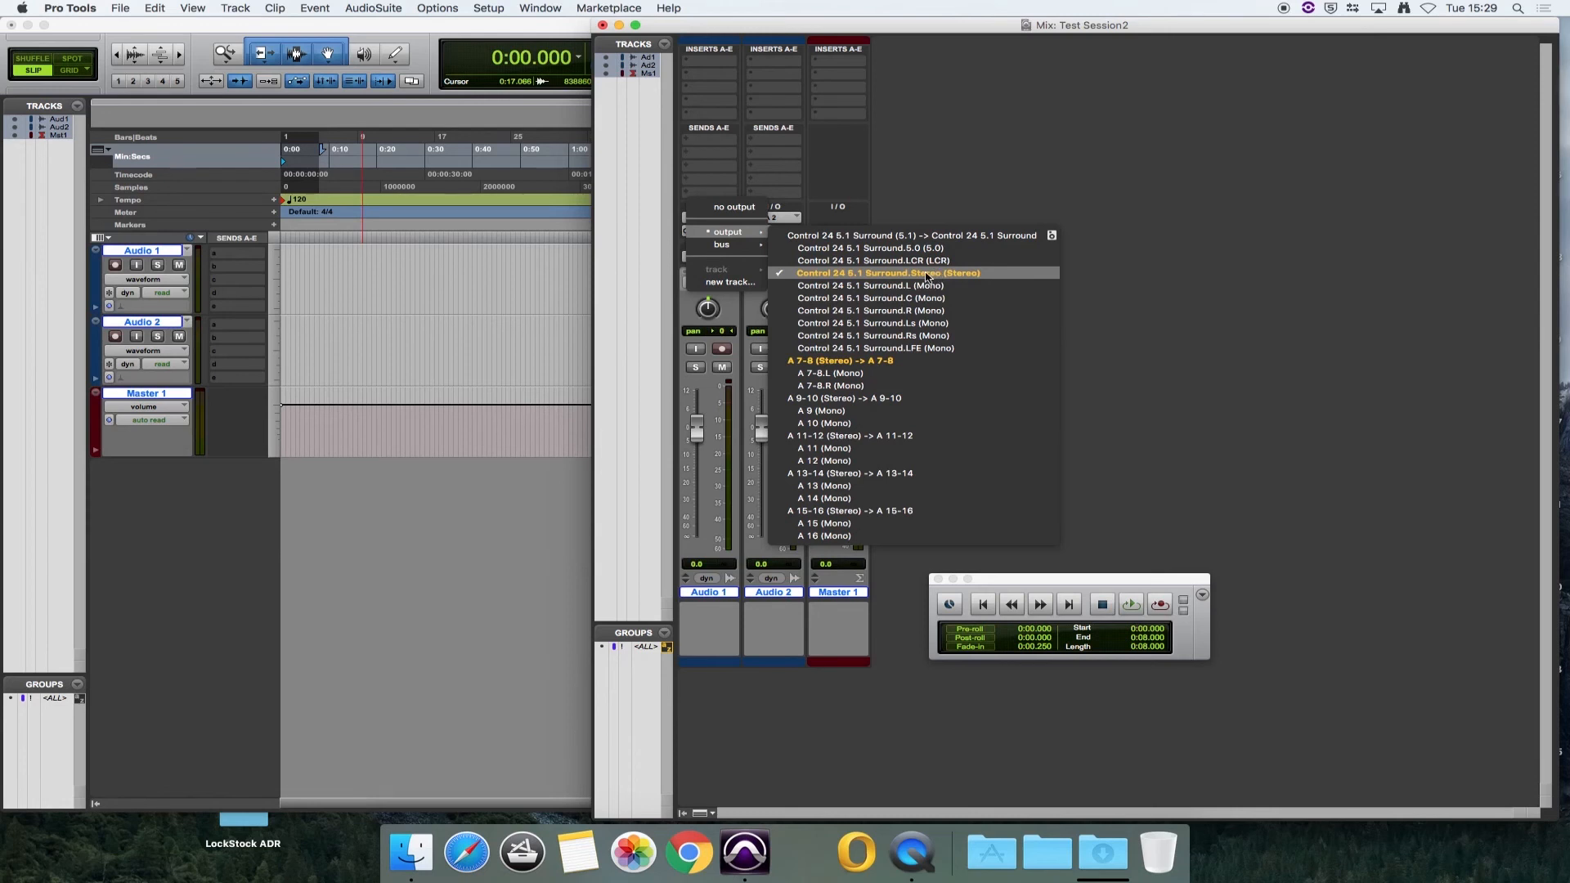
pyautogui.click(926, 276)
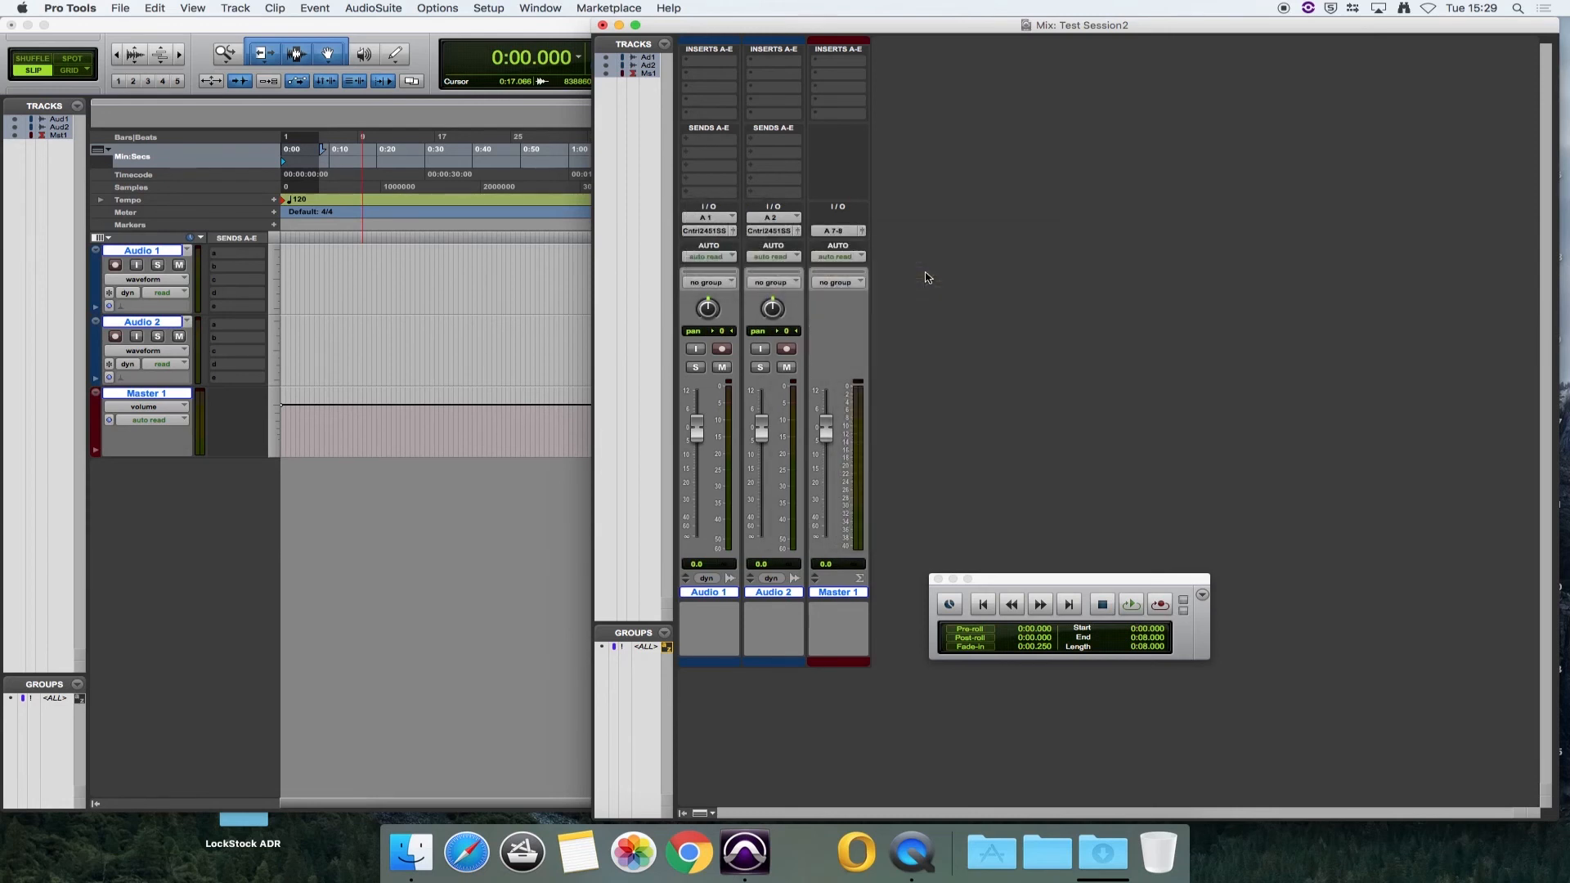